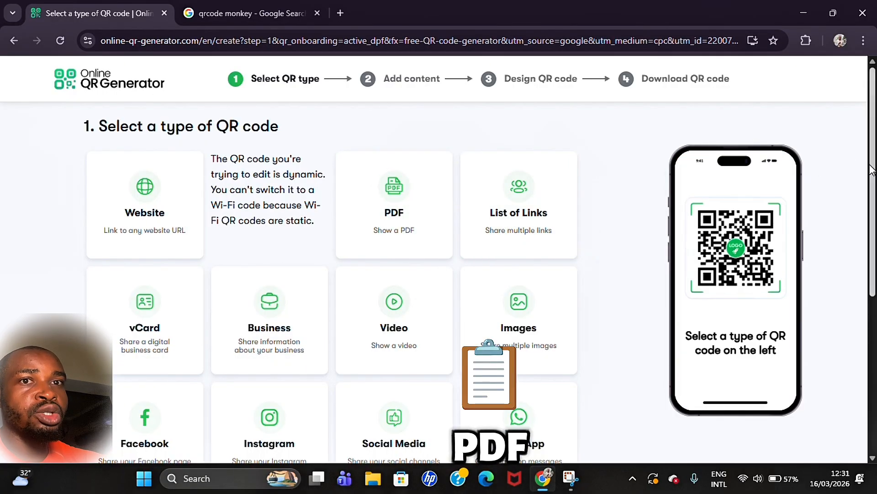
drag(873, 170, 865, 140)
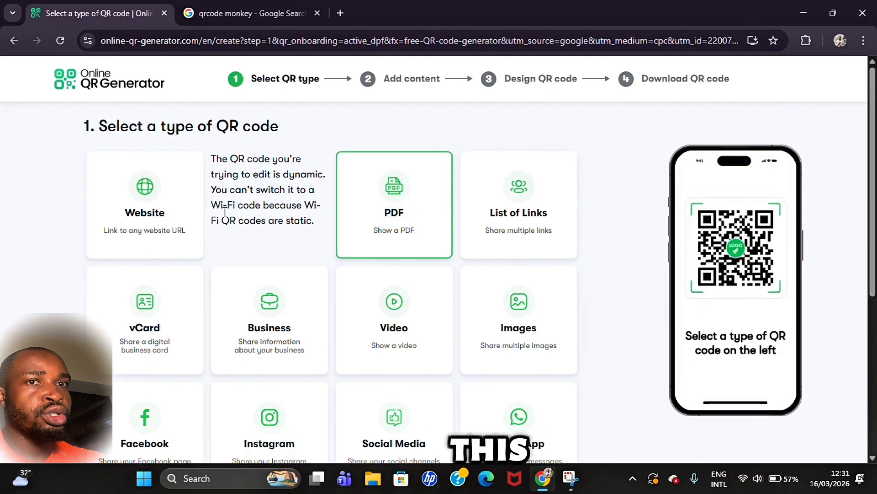
click(123, 198)
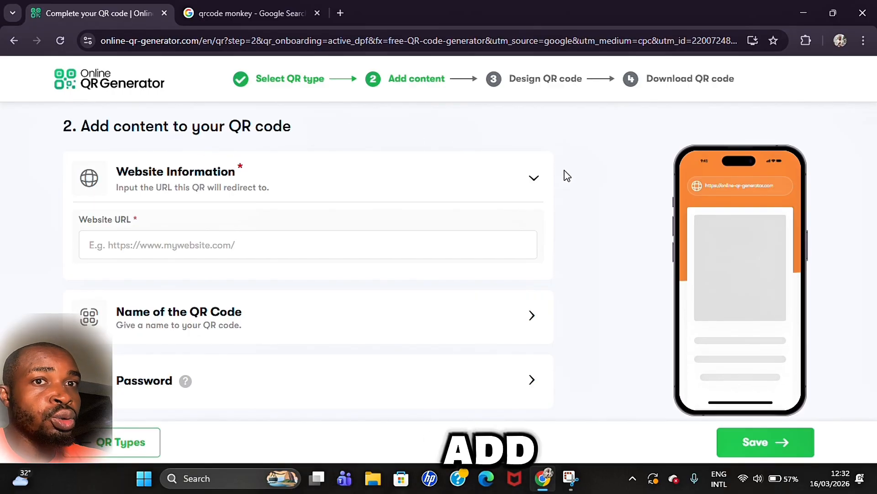
click(119, 450)
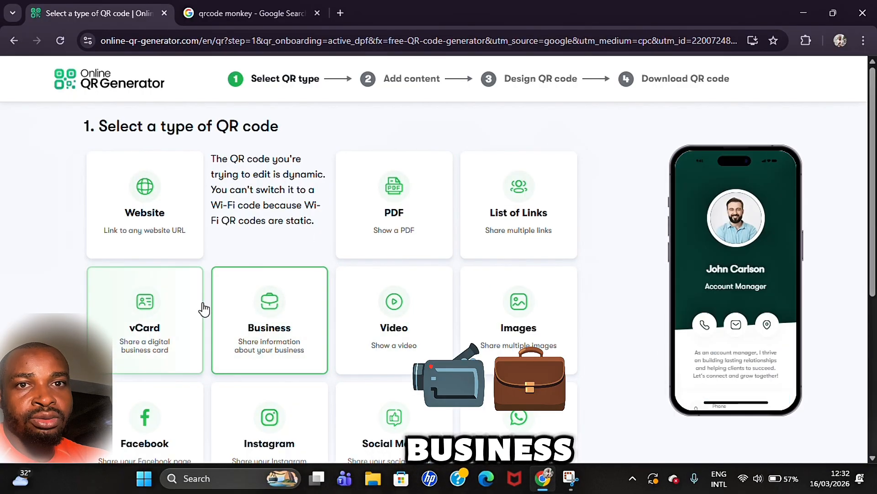
Step: Choose the vCard digital business card QR code type
click(149, 304)
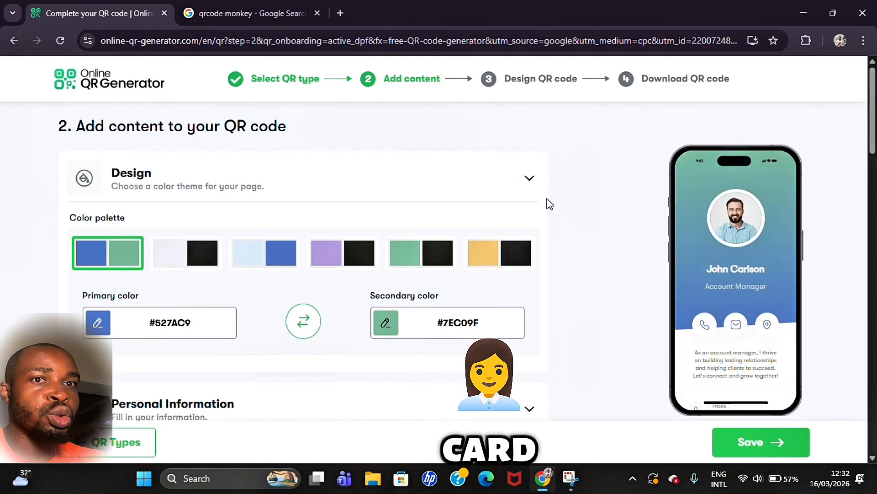
click(528, 179)
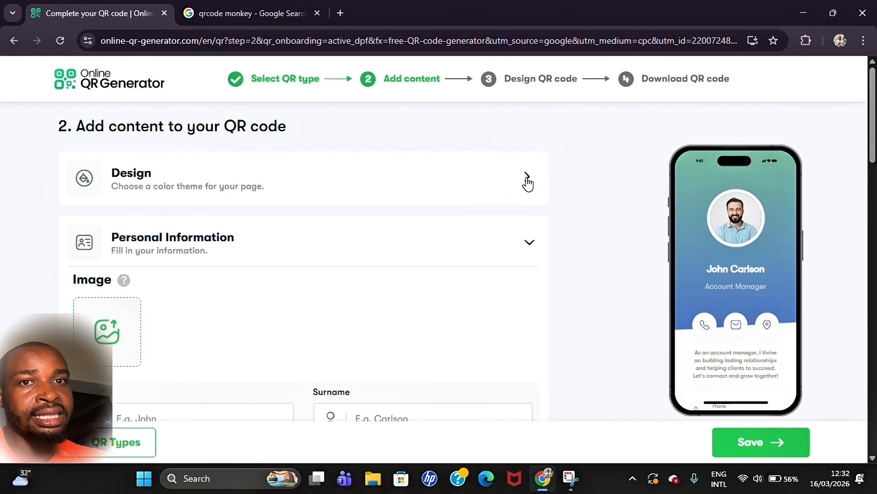
click(528, 180)
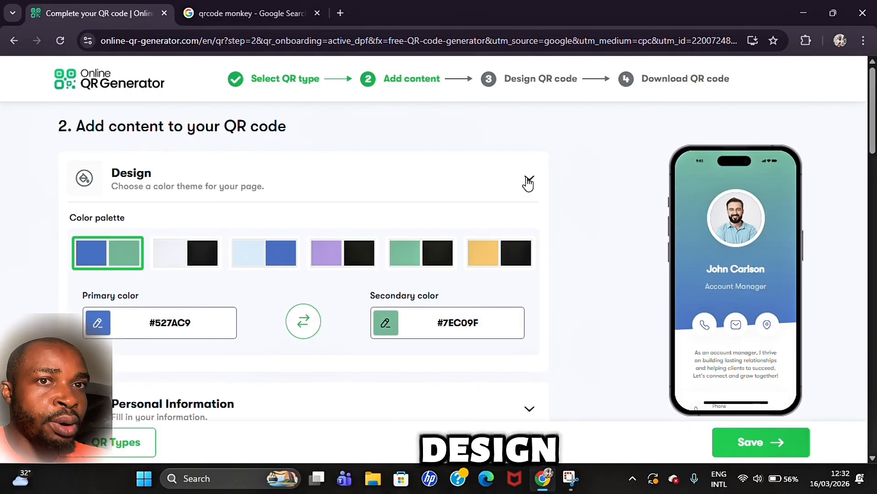
Step: Try each colour palette, then settle on the blue/green #527AC9/#7EC09F palette
click(198, 251)
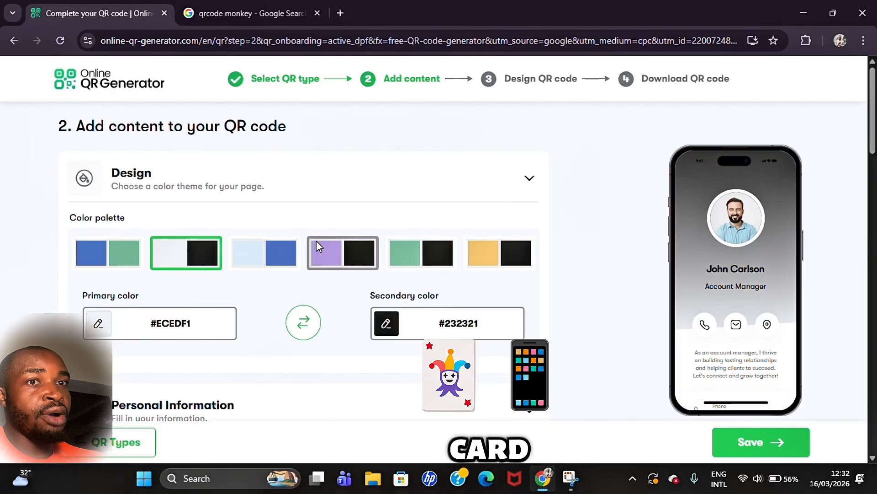
click(273, 246)
click(352, 248)
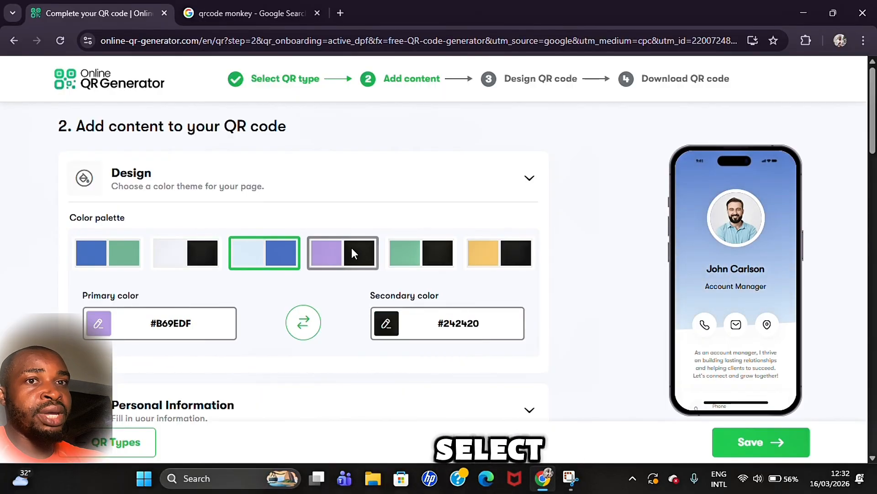
click(435, 248)
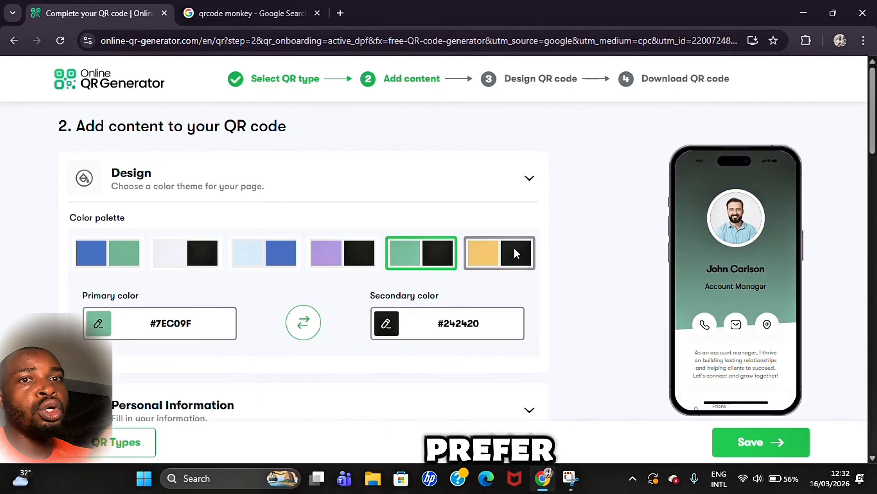
click(515, 253)
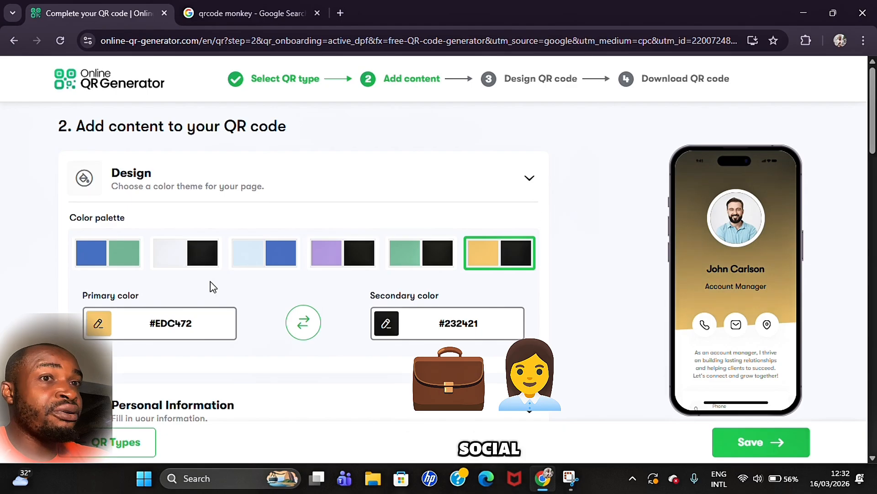
click(140, 265)
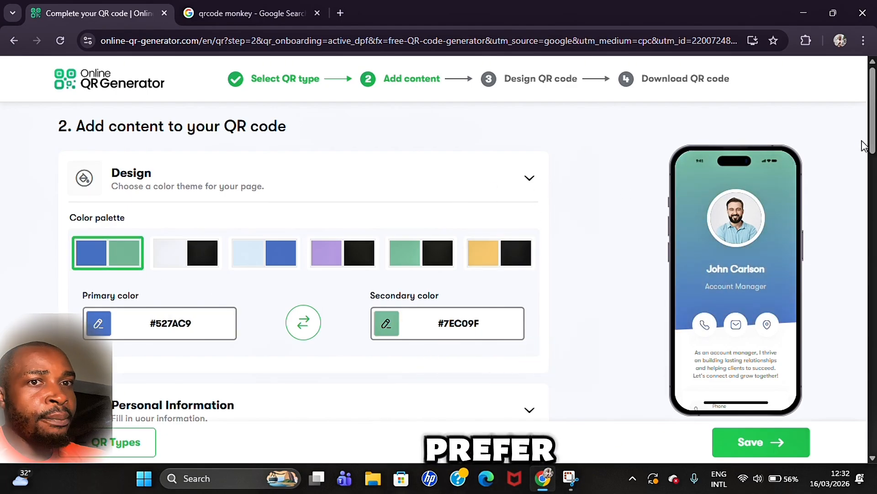
drag(872, 142, 874, 195)
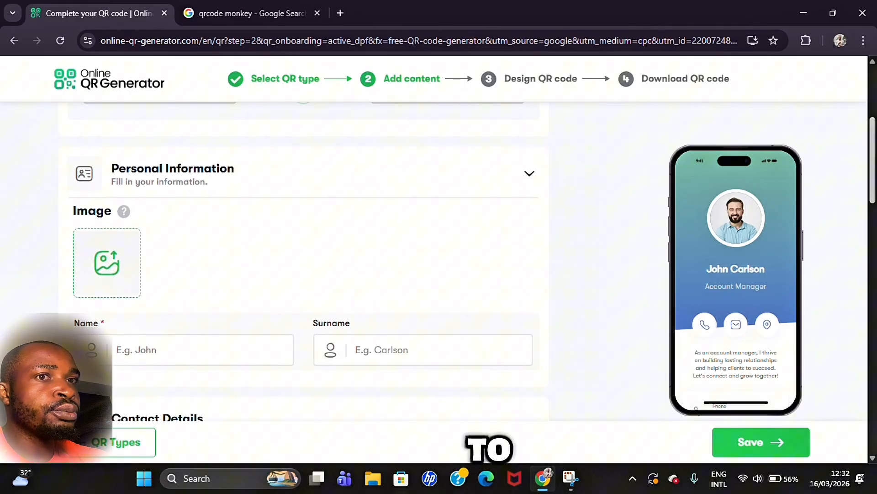
Step: Upload the tutorial 2 suit photo as the vCard profile image
click(124, 264)
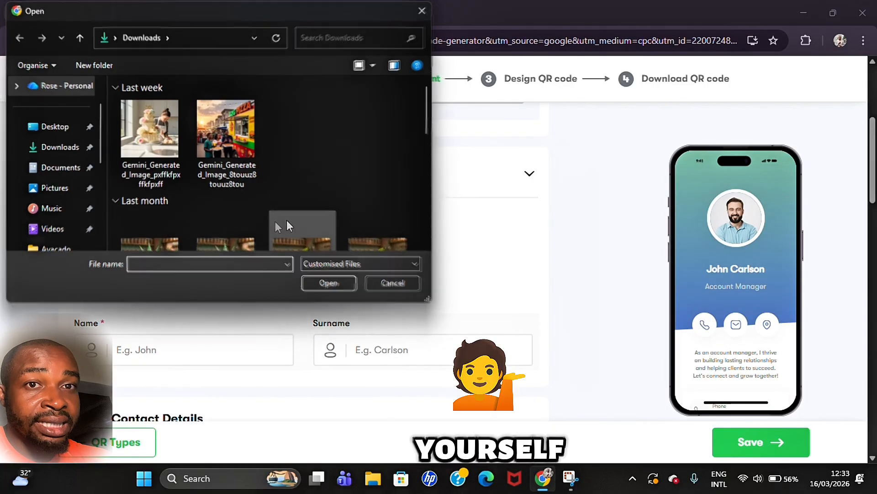
drag(427, 124, 437, 193)
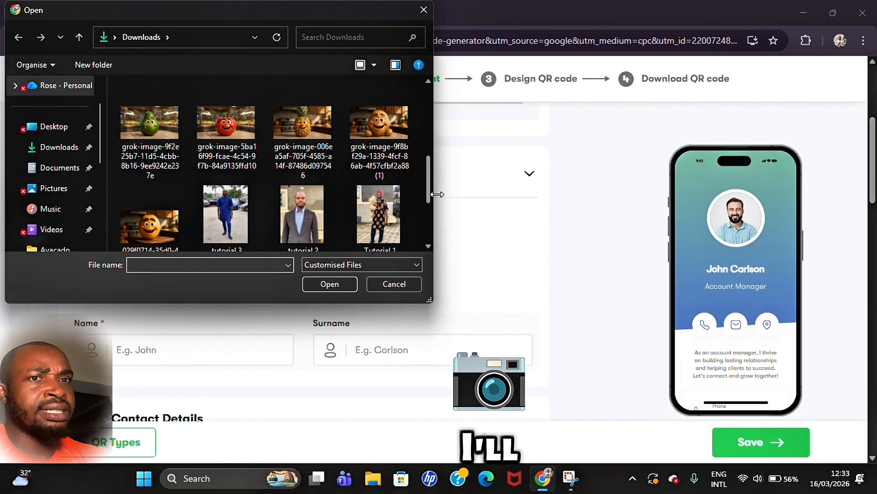
double_click(317, 207)
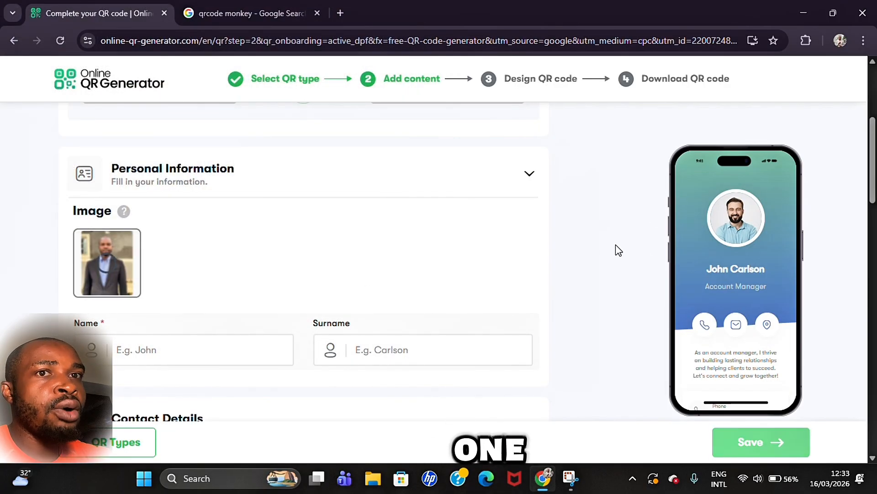
scroll(627, 246, down, 2)
drag(873, 192, 873, 184)
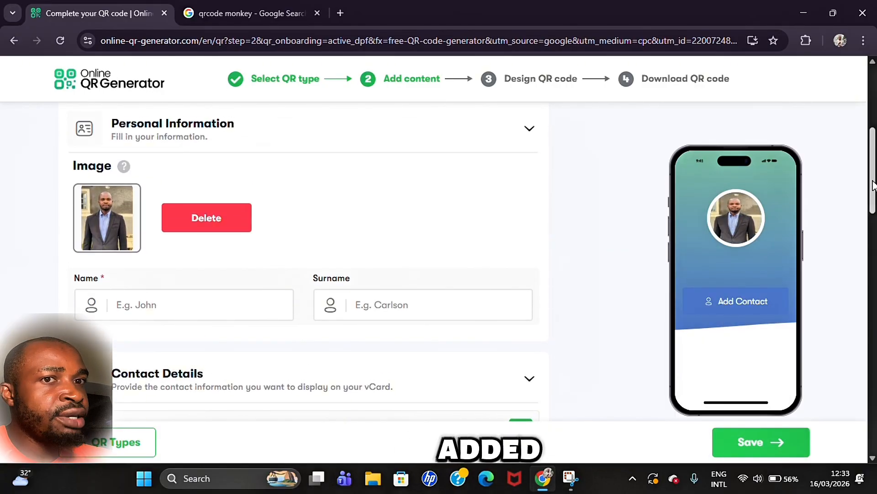
drag(873, 184, 873, 192)
Step: Enter the contact's first name and surname in the vCard Personal Information fields
click(217, 271)
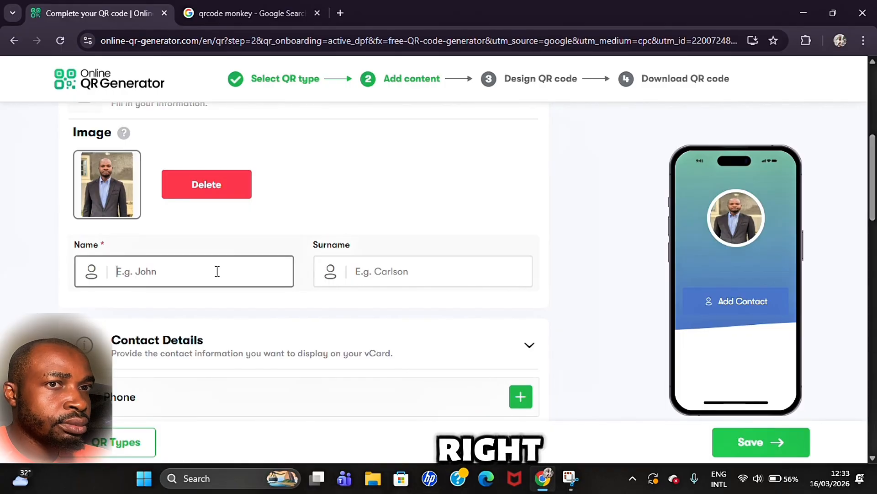
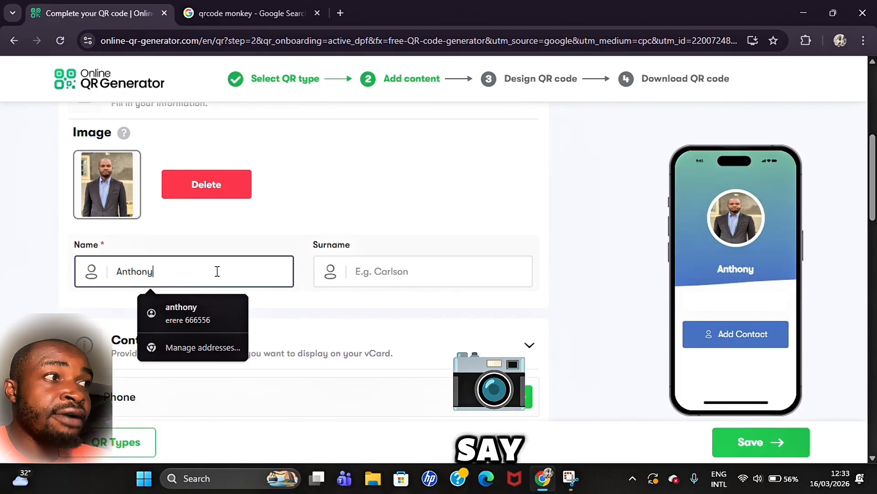
click(415, 259)
drag(873, 170, 837, 211)
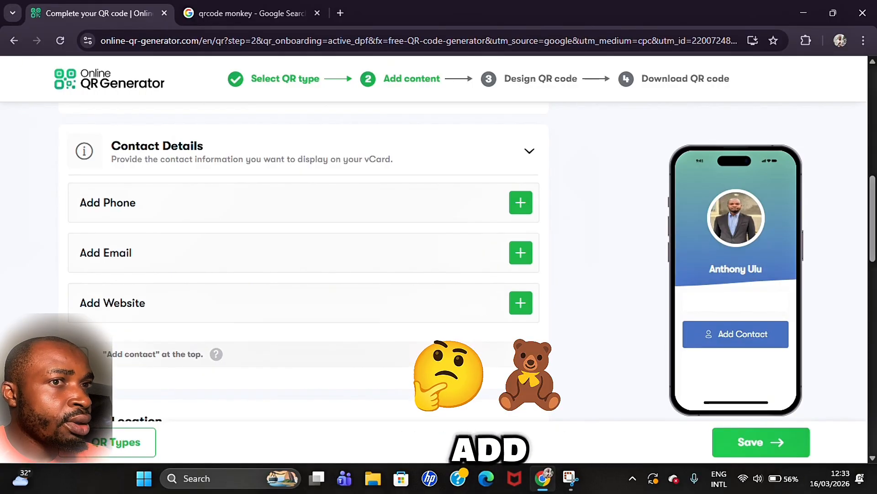
mouse_move(210, 357)
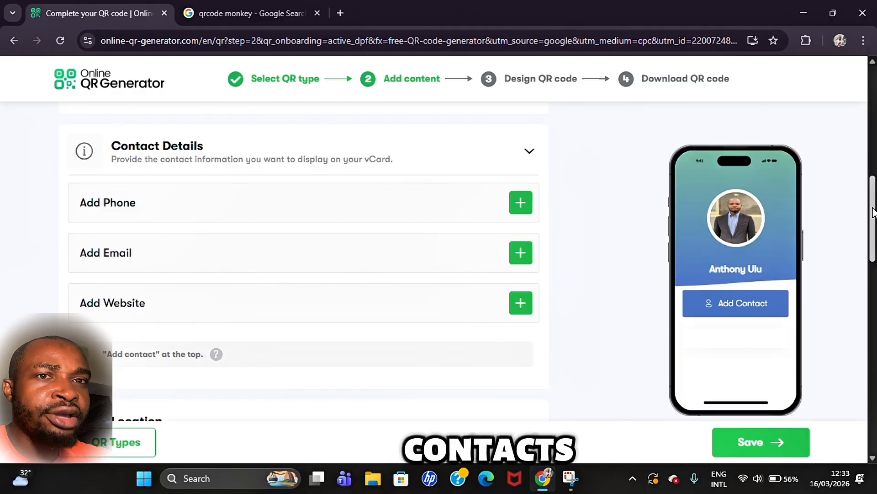
drag(873, 214, 873, 243)
Step: Enter Nigeria as the location, company 'G2G pizza' and profession 'Ceo'
scroll(447, 288, down, 3)
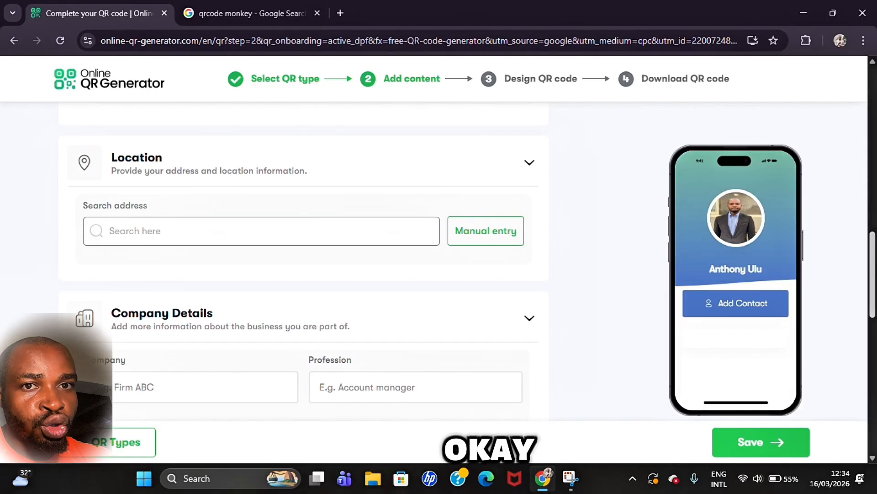
text(Ni)
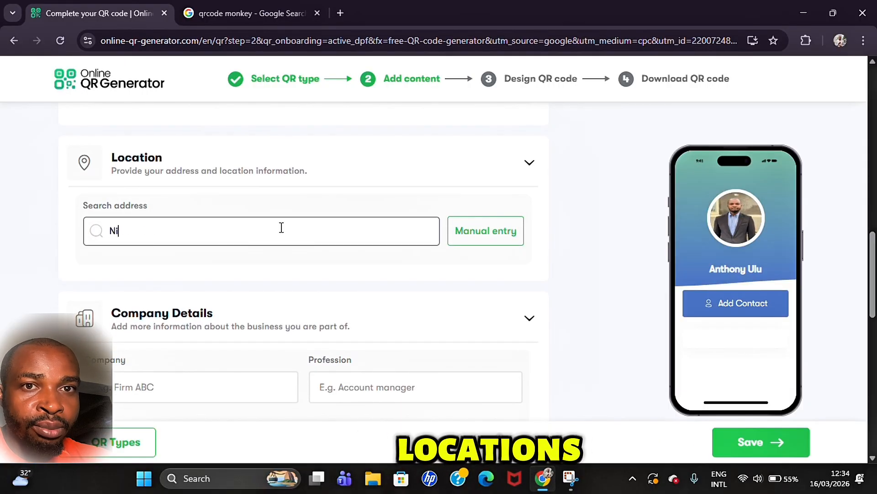
text(geria)
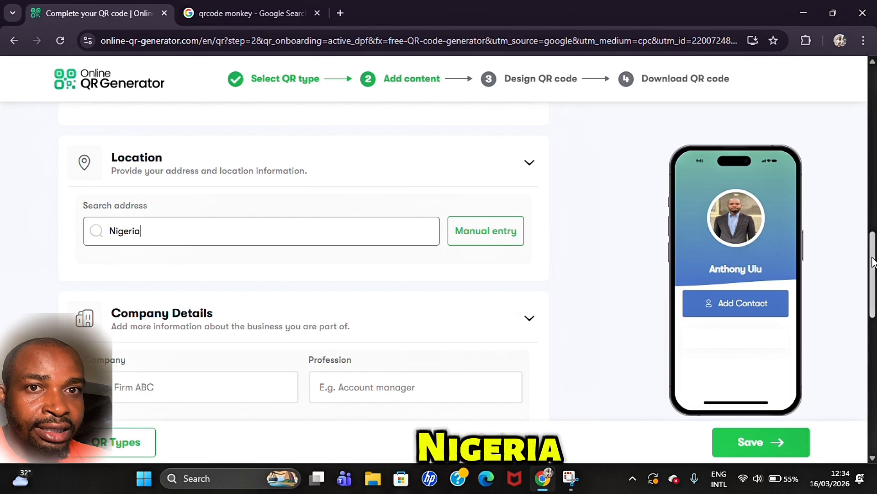
scroll(872, 261, down, 3)
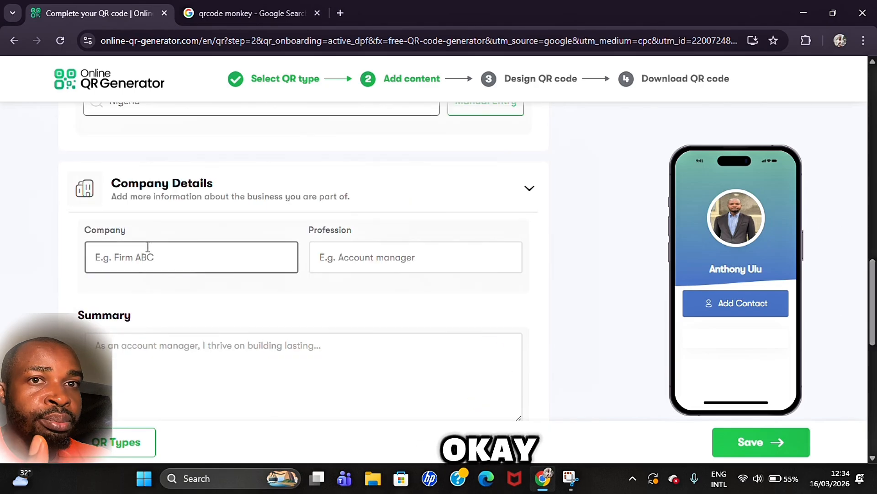
click(218, 259)
text(G2)
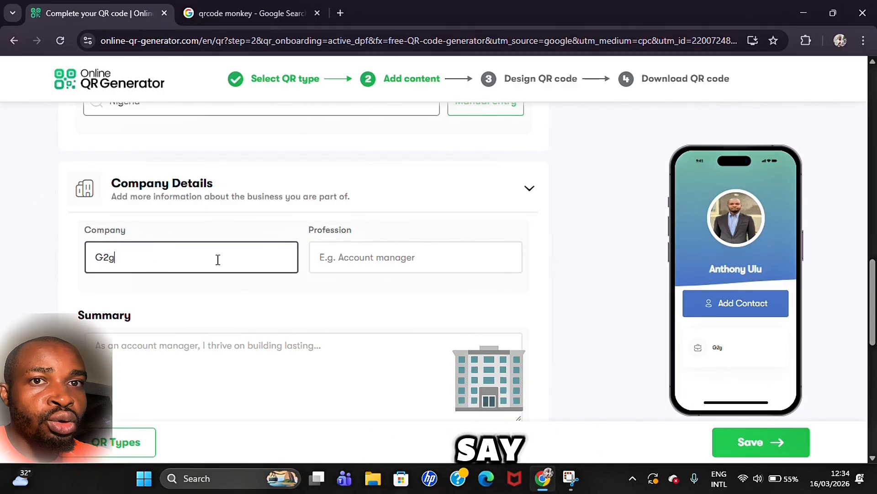
text(G p)
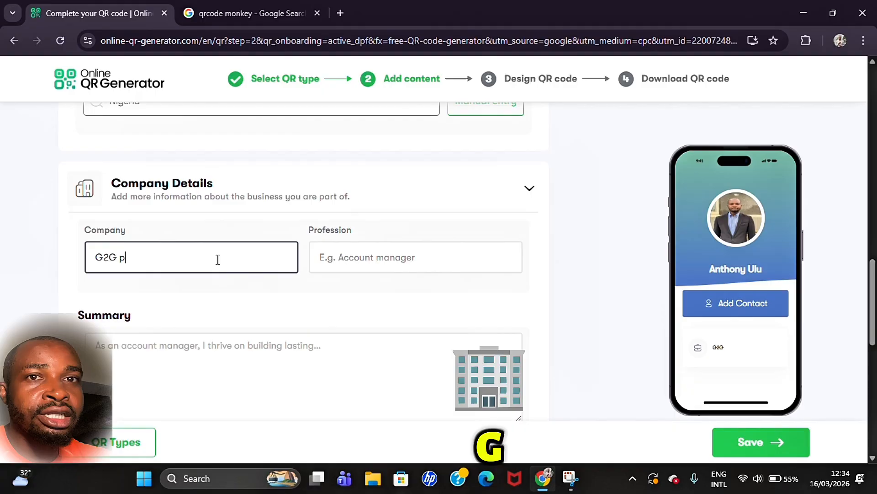
text(izza)
click(408, 263)
text(Ceo)
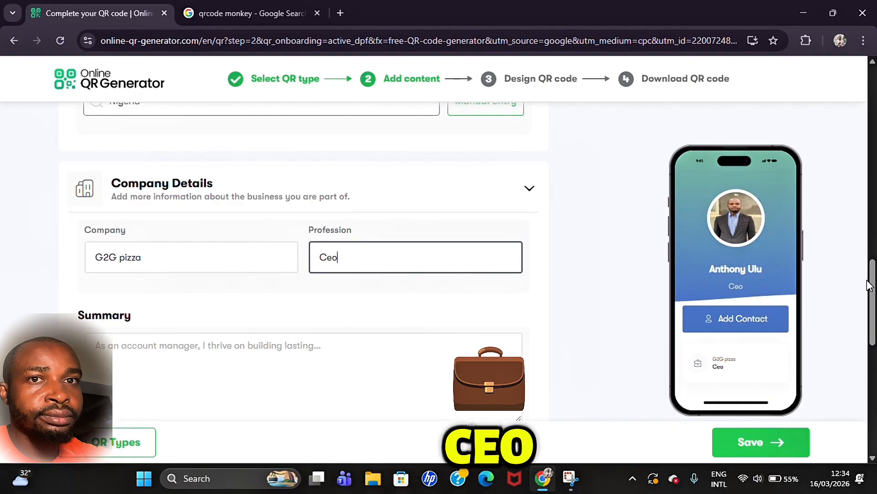
Step: Write the summary 'kindly Subscribe to my Channel' and review the rest of the form
scroll(453, 285, down, 3)
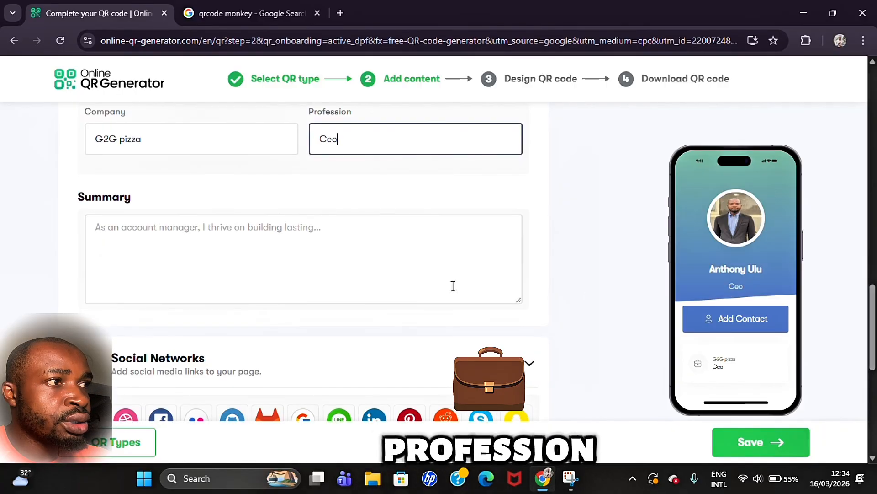
click(315, 255)
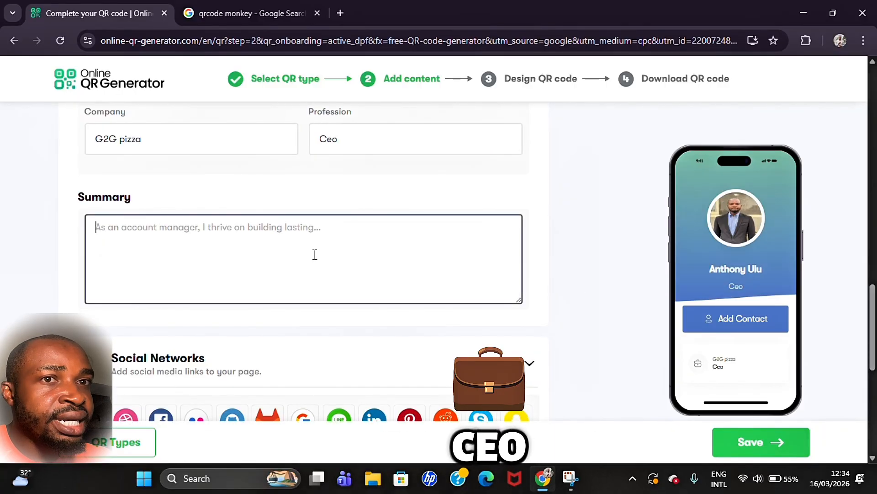
text(kindl)
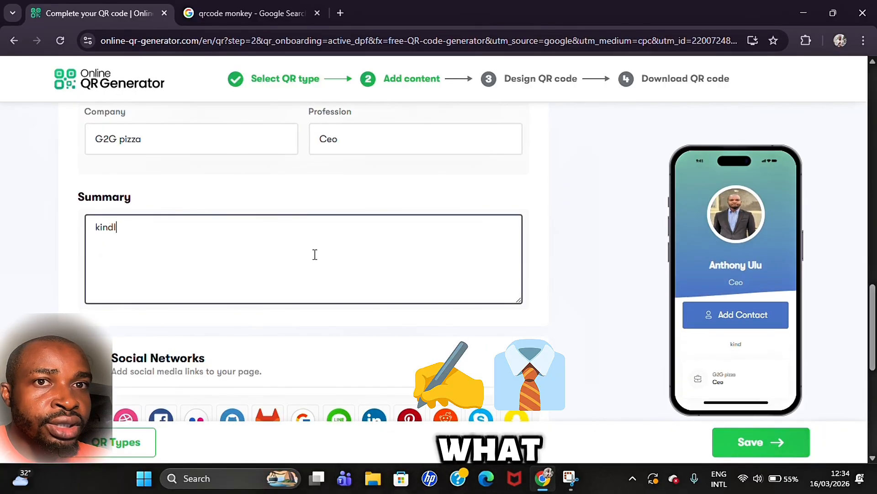
text(y Sub)
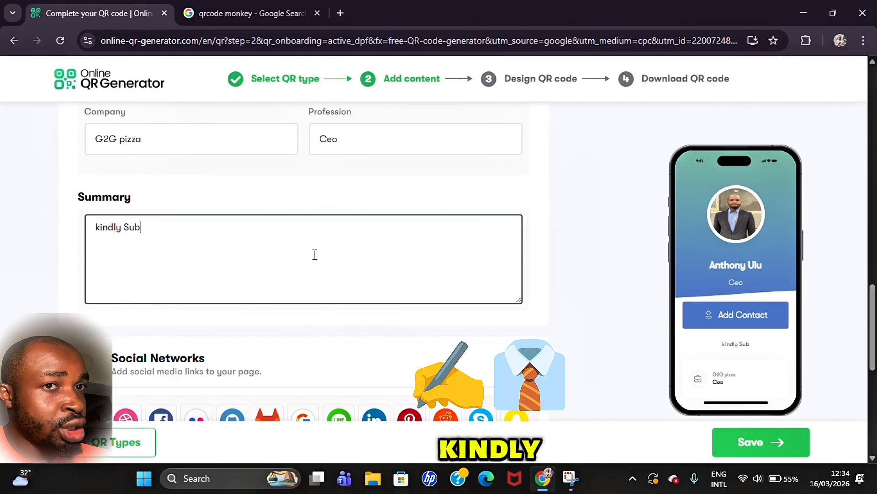
text(scribe)
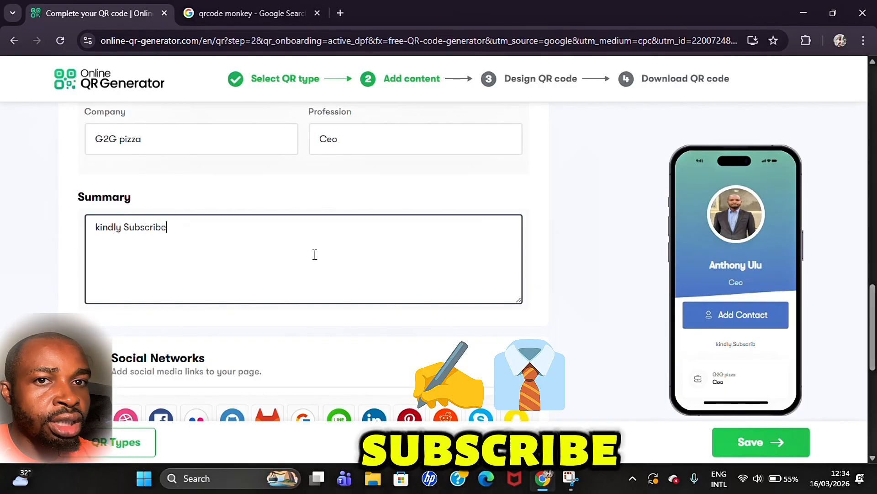
text( to my Channel)
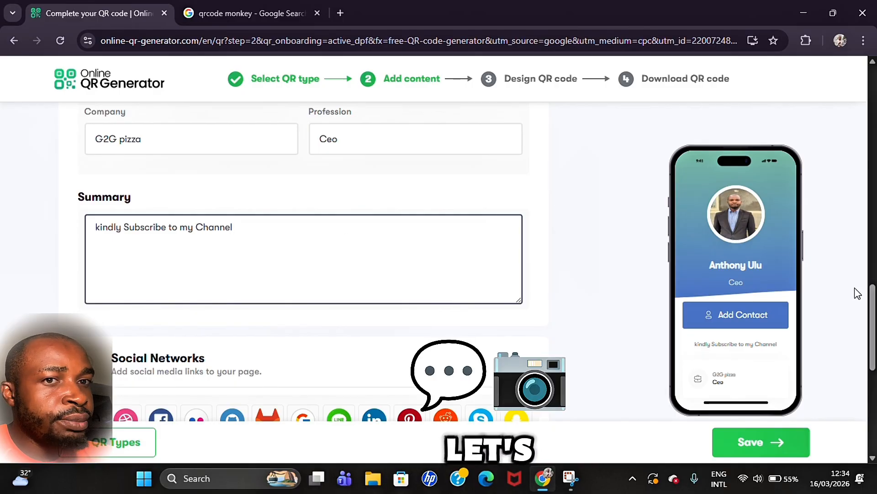
scroll(873, 313, down, 2)
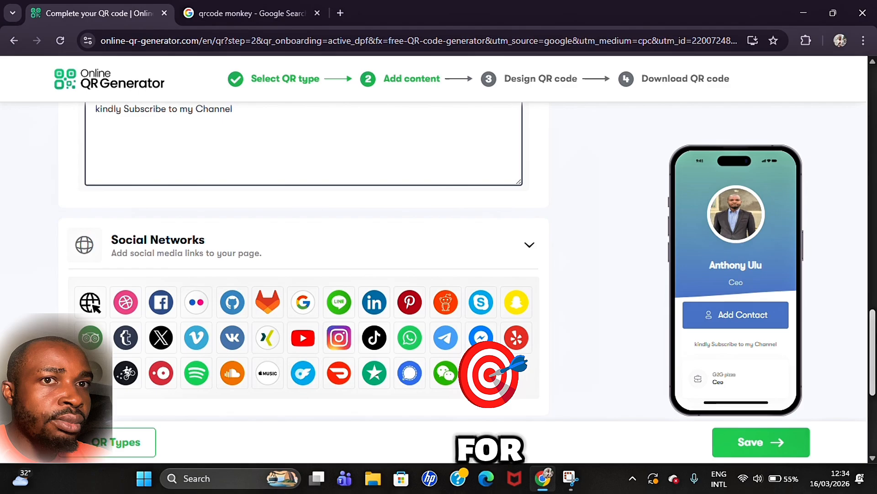
scroll(301, 262, down, 1)
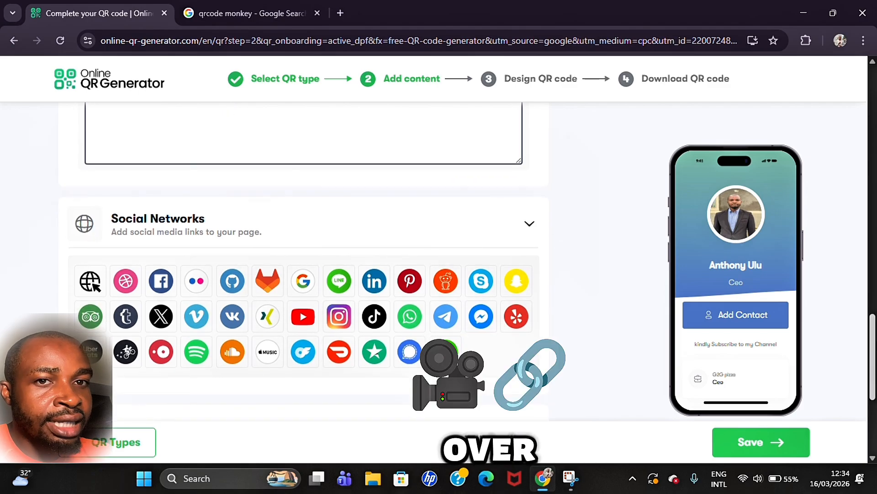
scroll(873, 272, up, 7)
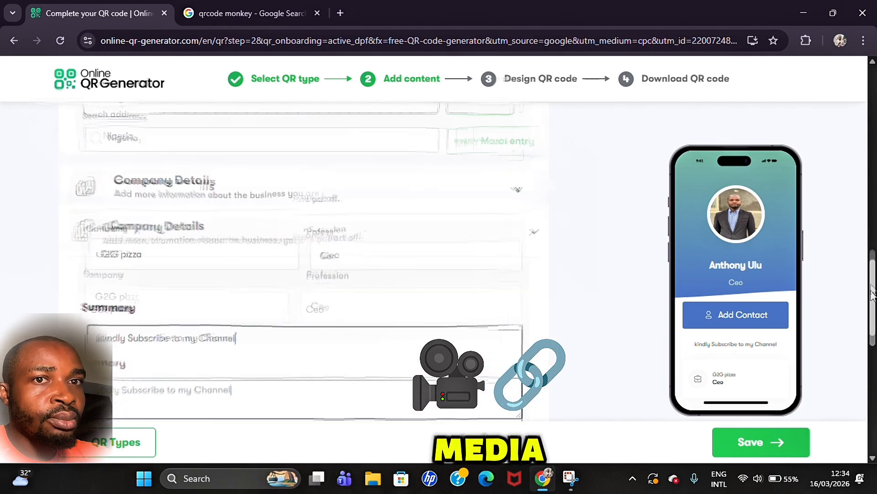
scroll(873, 272, down, 6)
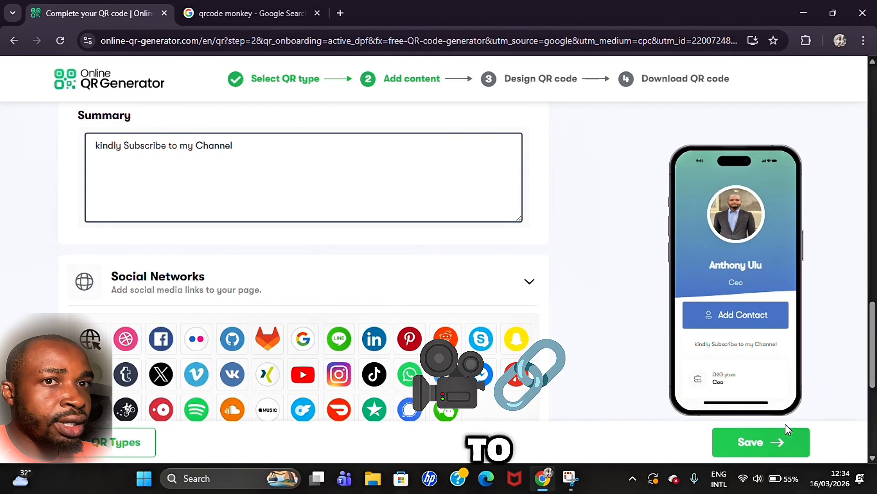
Step: Save the contact details and wrap the QR code in the chef-hat 'Scan me!' frame
click(777, 446)
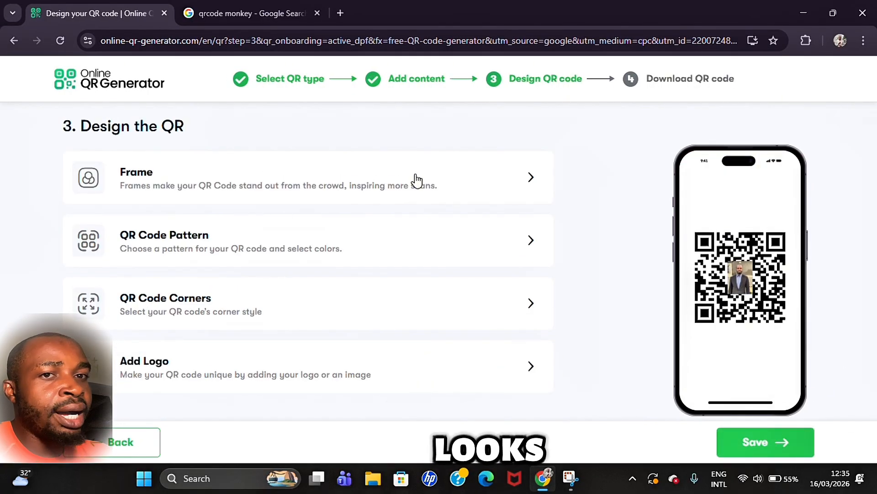
click(531, 179)
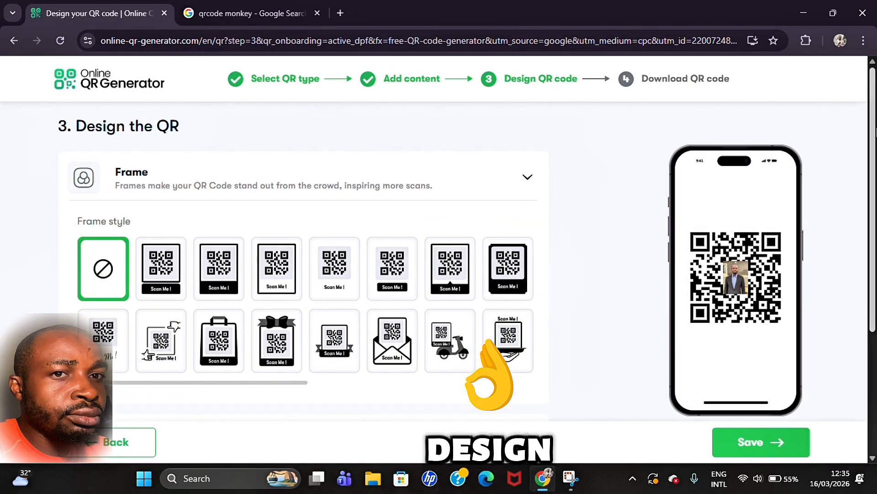
scroll(302, 256, down, 1)
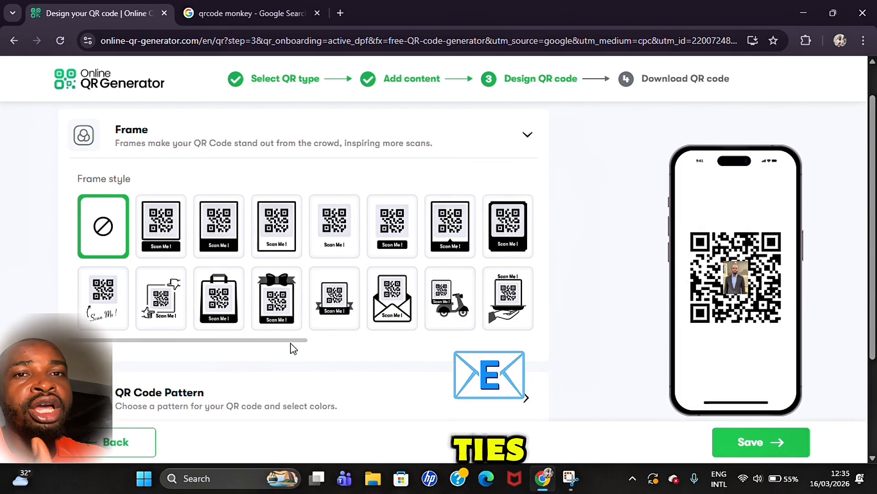
drag(292, 341, 530, 343)
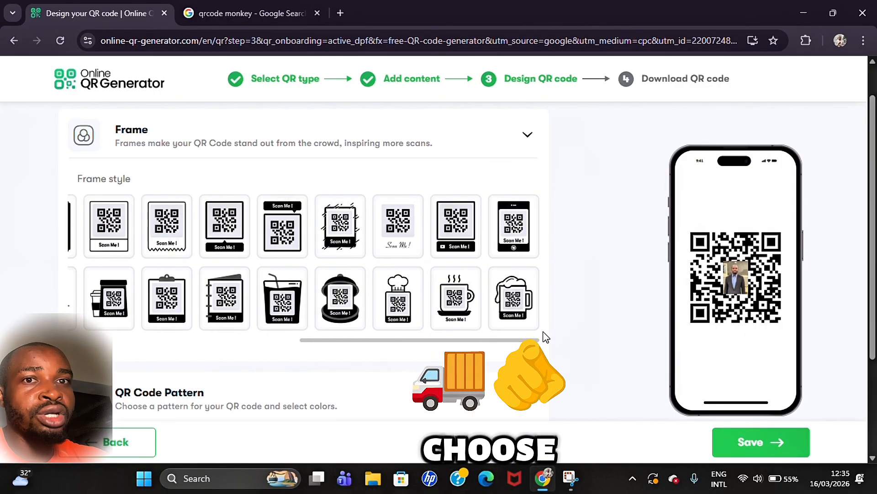
scroll(530, 342, down, 2)
scroll(530, 343, down, 1)
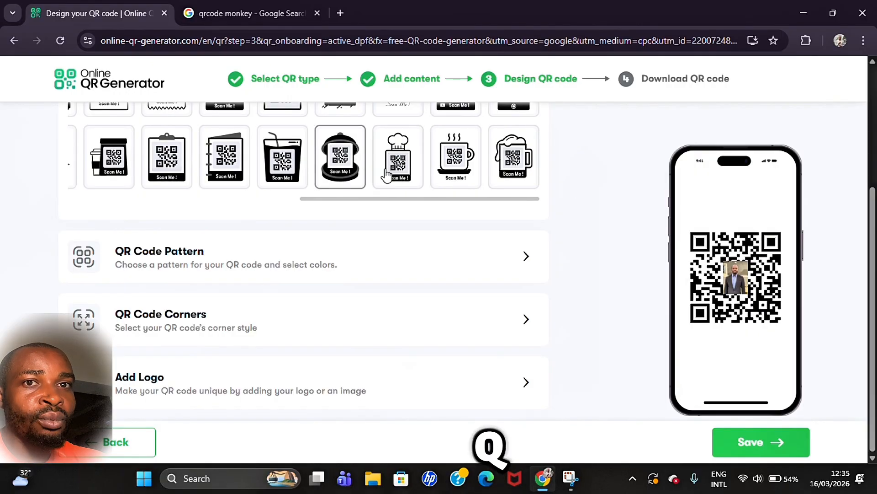
click(398, 176)
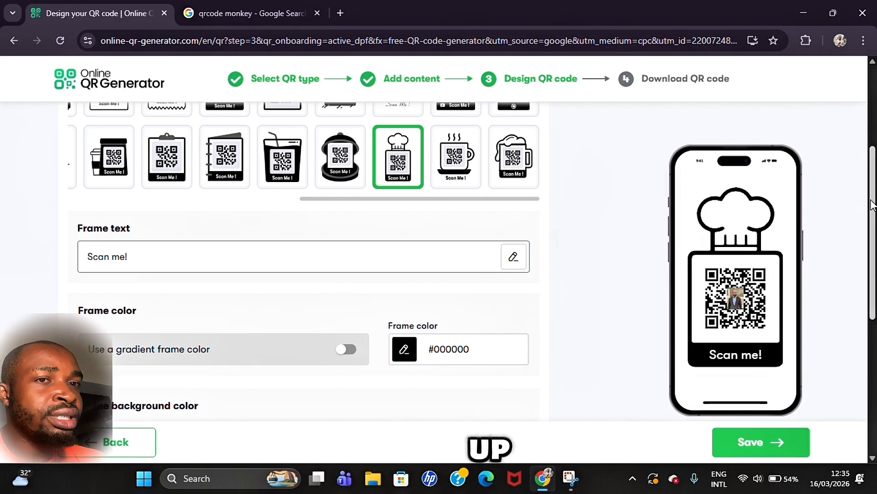
drag(872, 205, 873, 325)
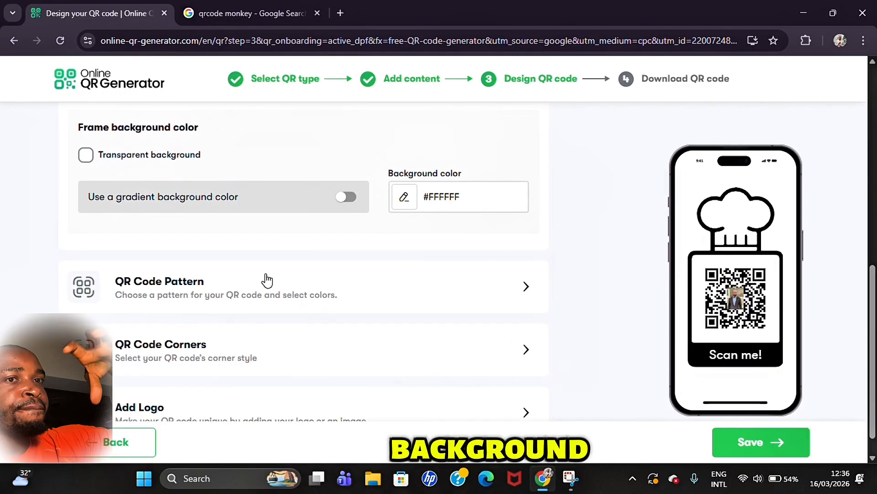
Step: Review the pattern and corner styles, then confirm the suit photo is the centre logo
click(307, 287)
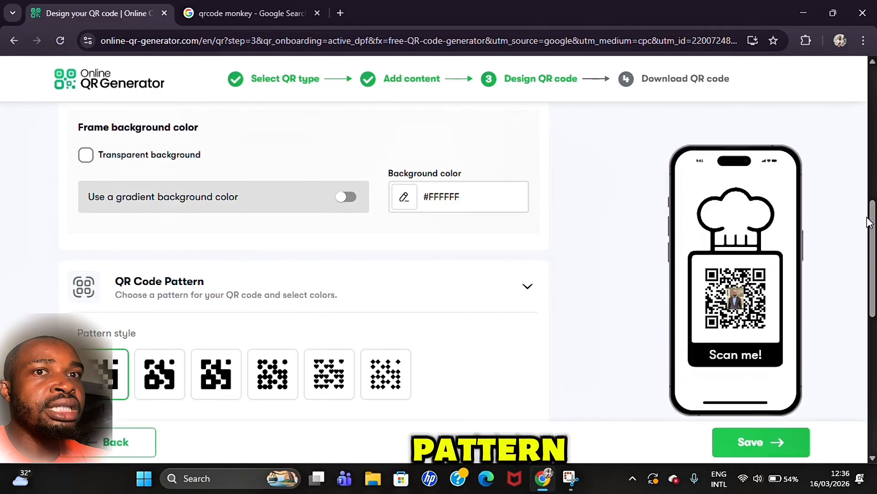
drag(873, 227, 874, 362)
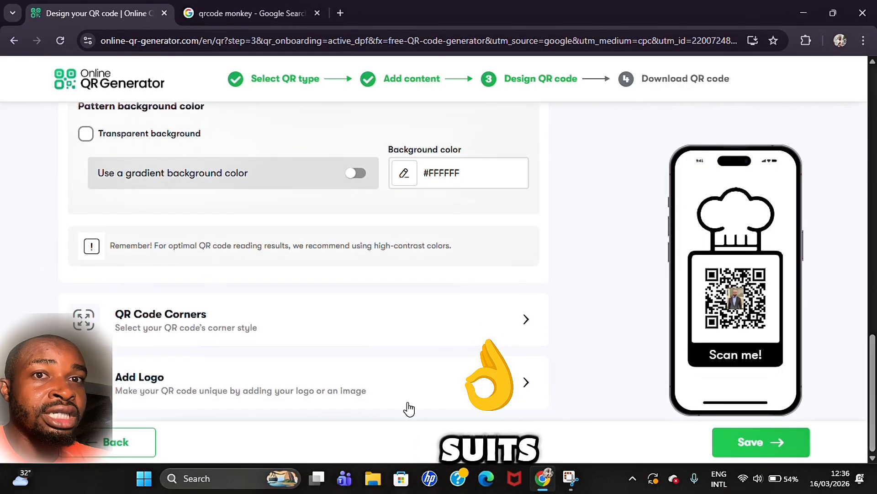
click(303, 328)
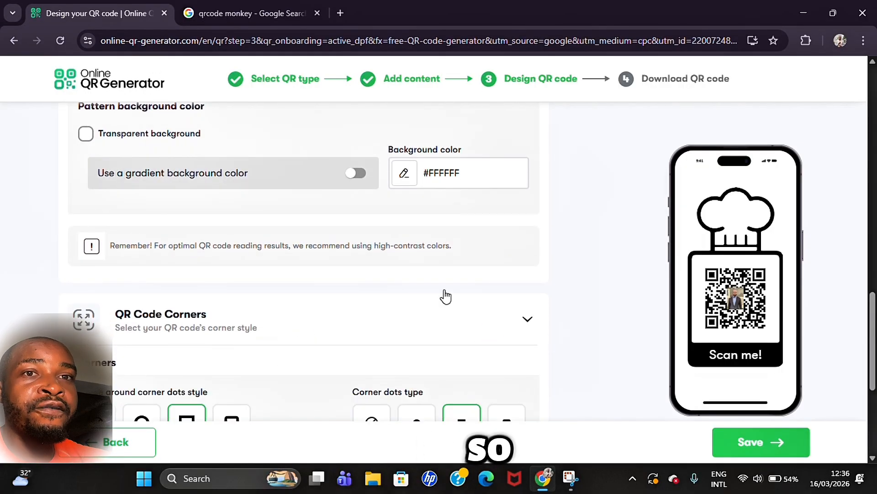
drag(875, 299, 874, 326)
scroll(439, 274, down, 1)
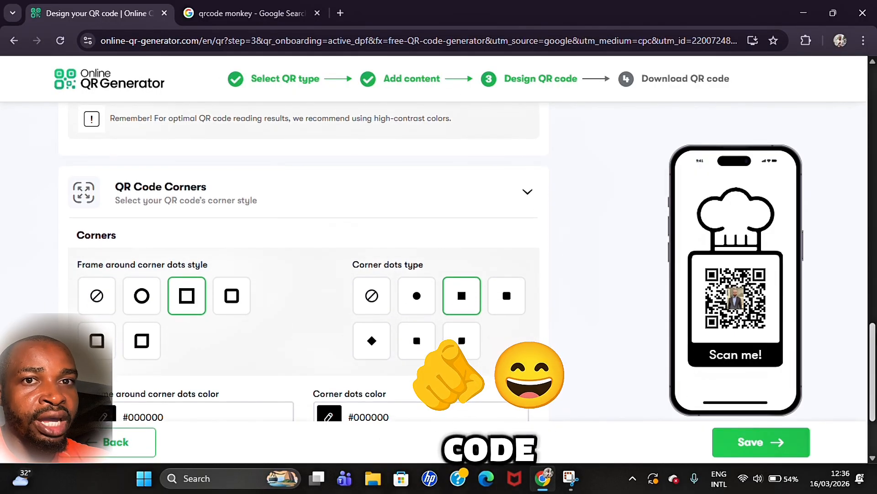
scroll(439, 274, down, 3)
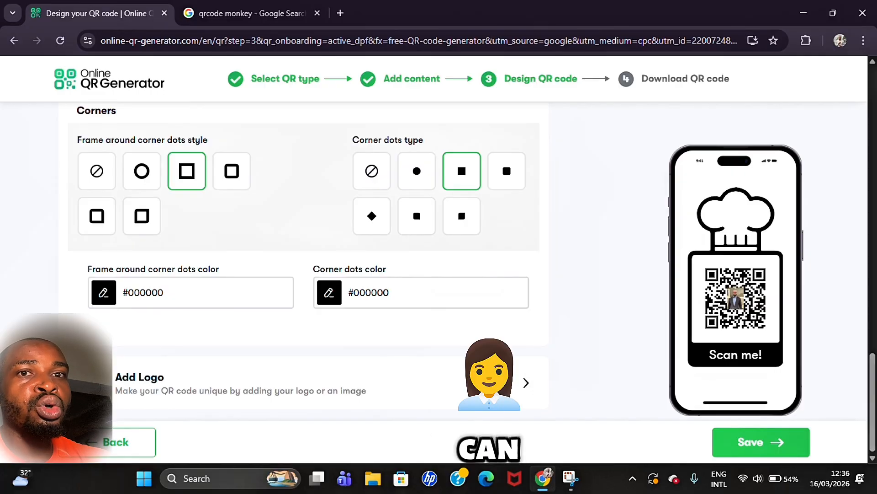
click(93, 383)
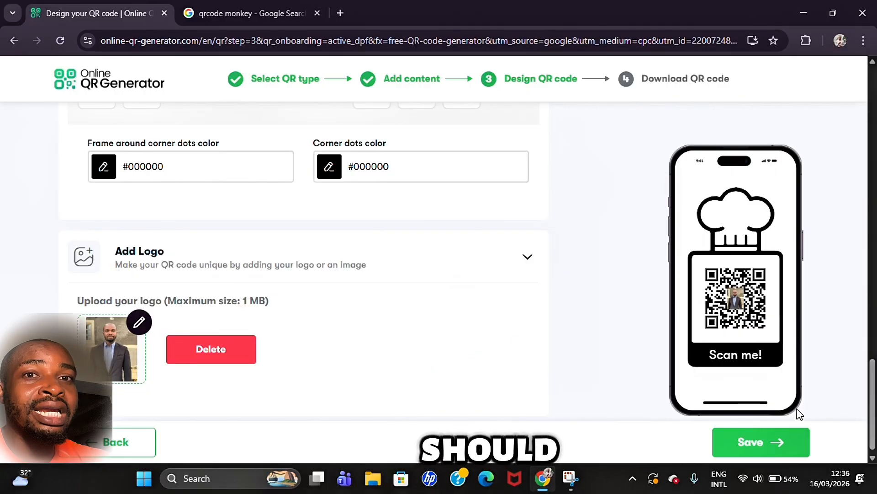
Step: Save the chef-hat QR design to reach the 'Your QR Code Is Ready' download page
click(777, 437)
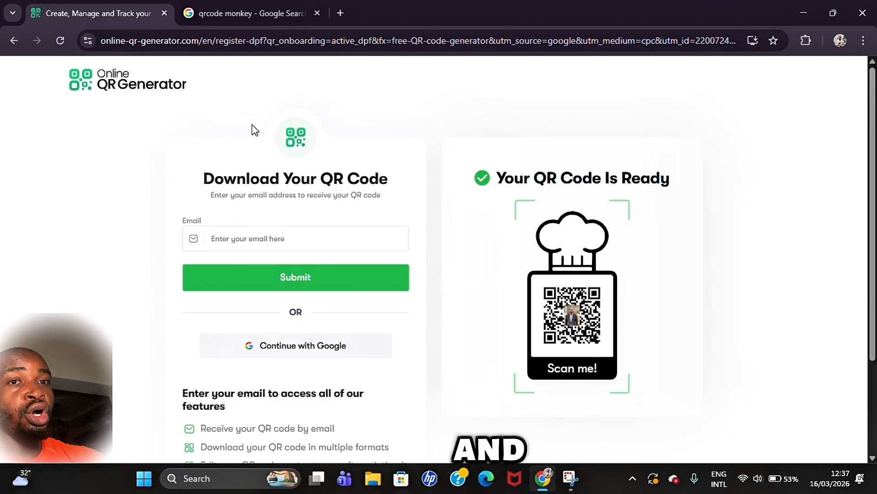
Step: Open the QRCode Monkey site from the 'qrcode monkey' Google results tab
click(258, 14)
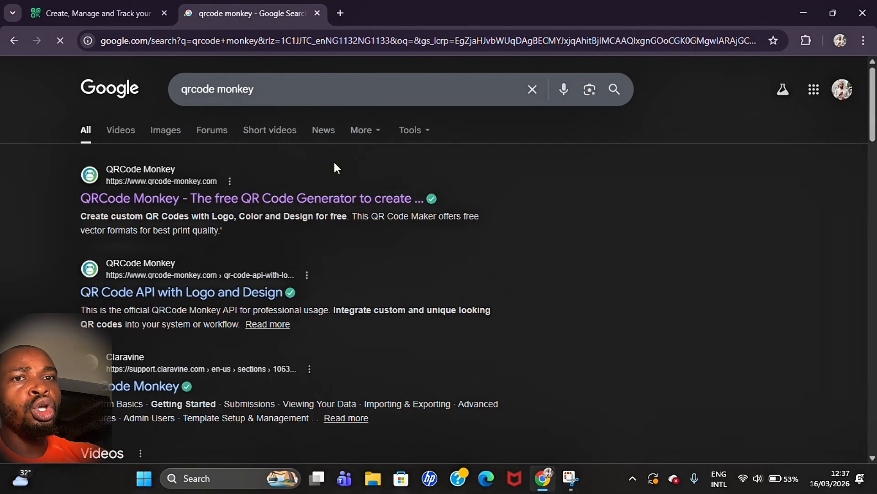
click(223, 198)
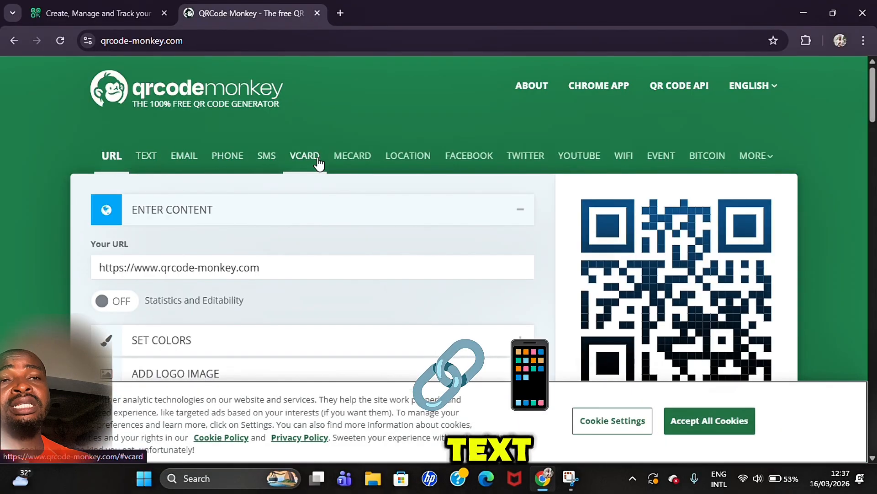
Step: Dismiss the cookie notice by accepting all cookies
click(624, 419)
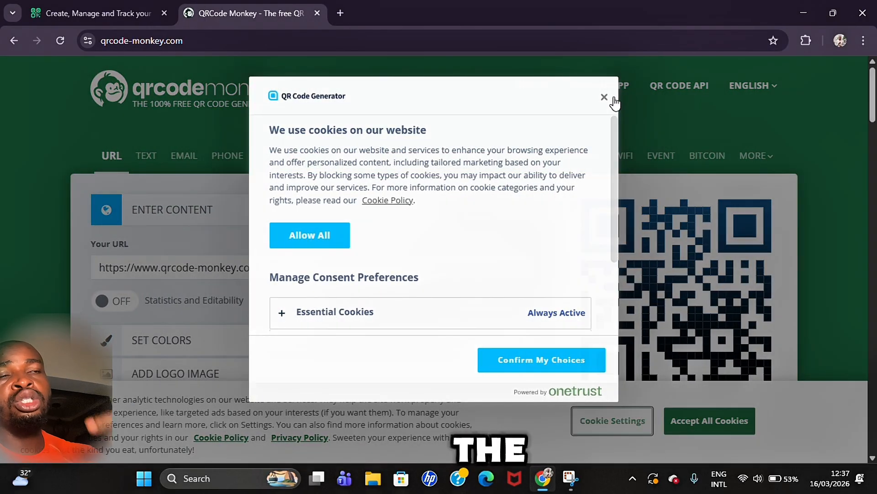
click(609, 97)
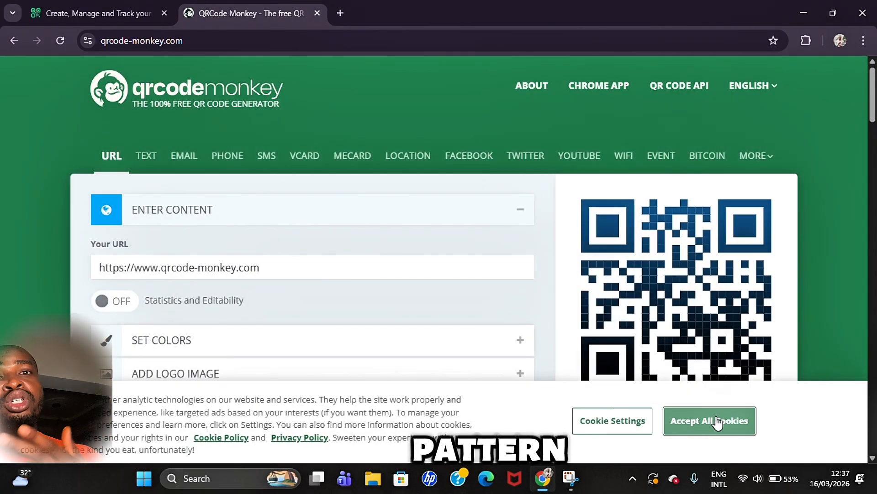
click(710, 421)
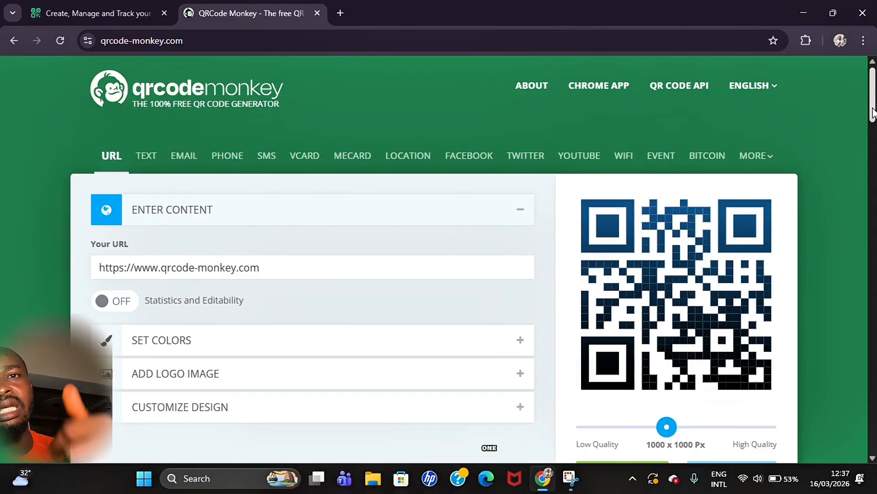
scroll(807, 139, down, 3)
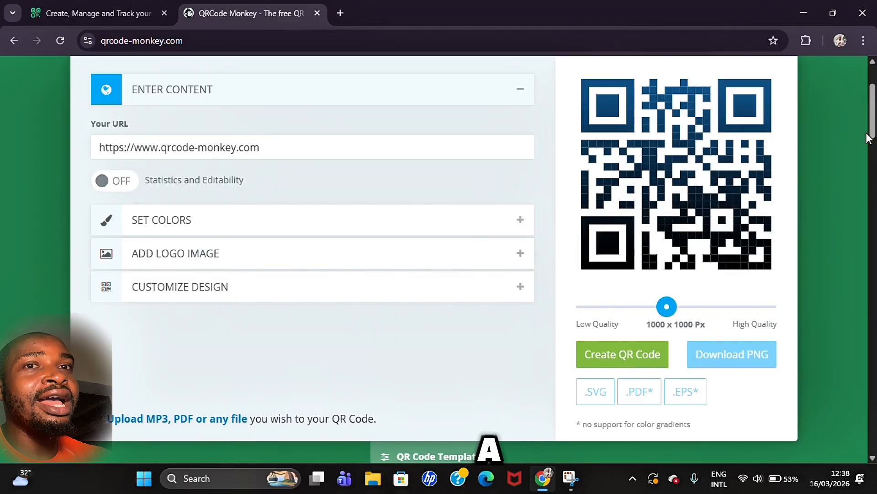
drag(872, 133, 872, 114)
Step: Set the generator to the Phone QR code type with the content section collapsed
click(230, 155)
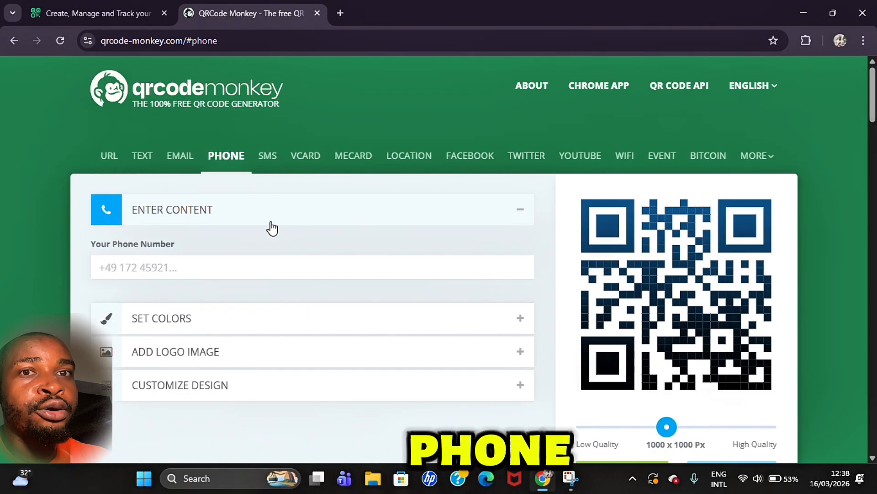
click(519, 210)
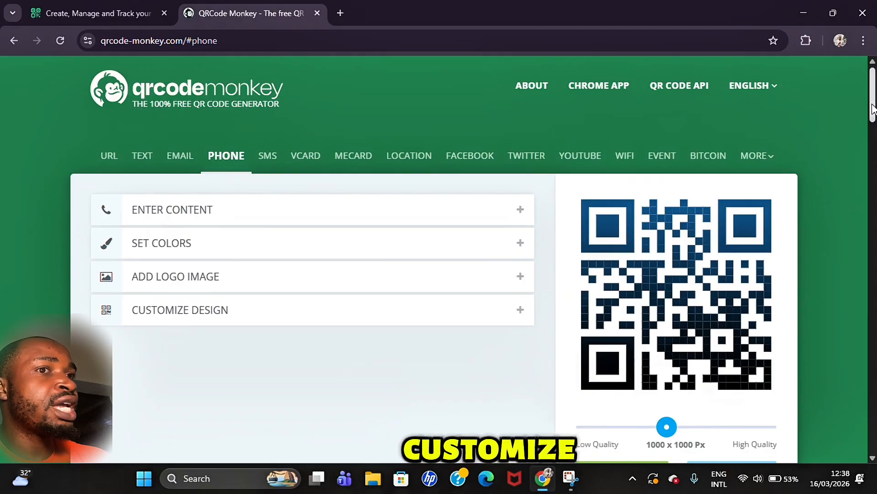
mouse_move(873, 106)
mouse_down()
mouse_move(874, 141)
mouse_move(874, 123)
mouse_up()
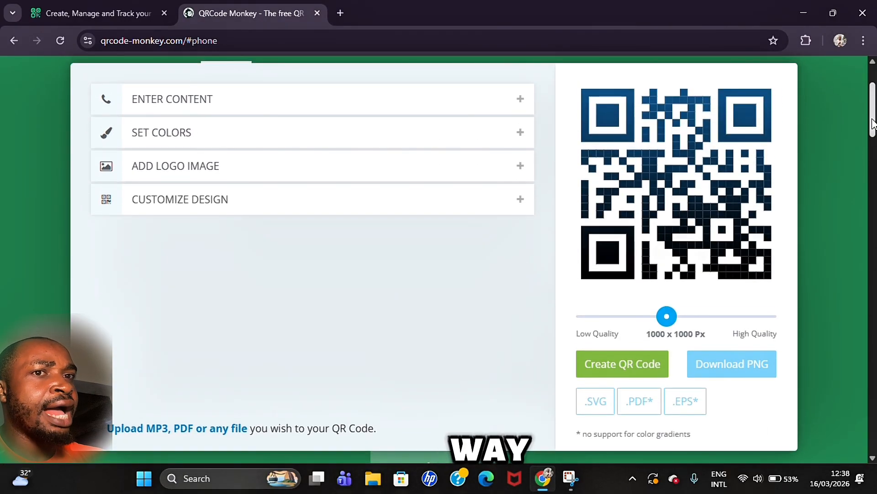